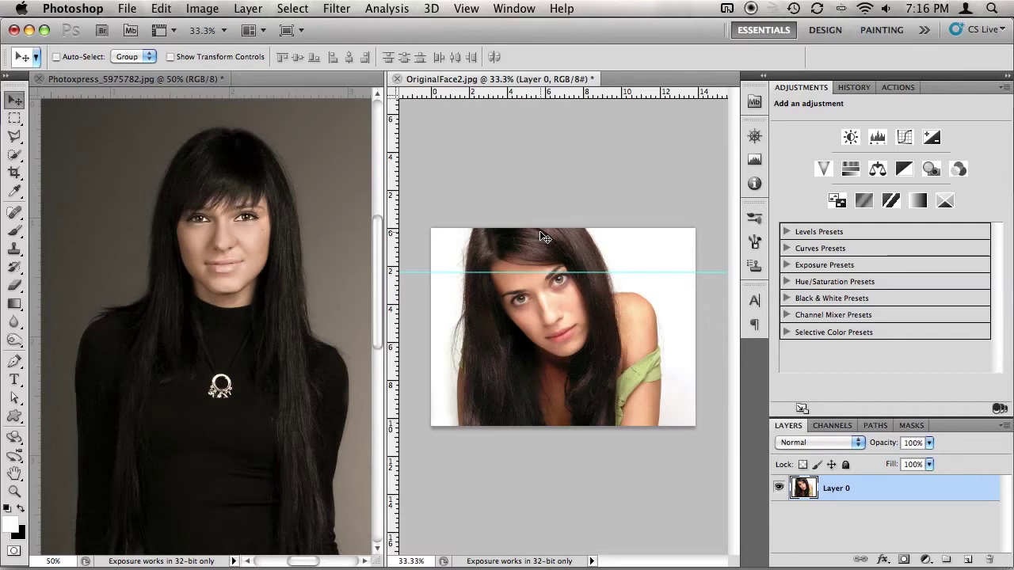
- Turn on Show Transform Controls so handles surround Layer 0 in OriginalFace2
key("super+shift+semicolon")
left_click(251, 57)
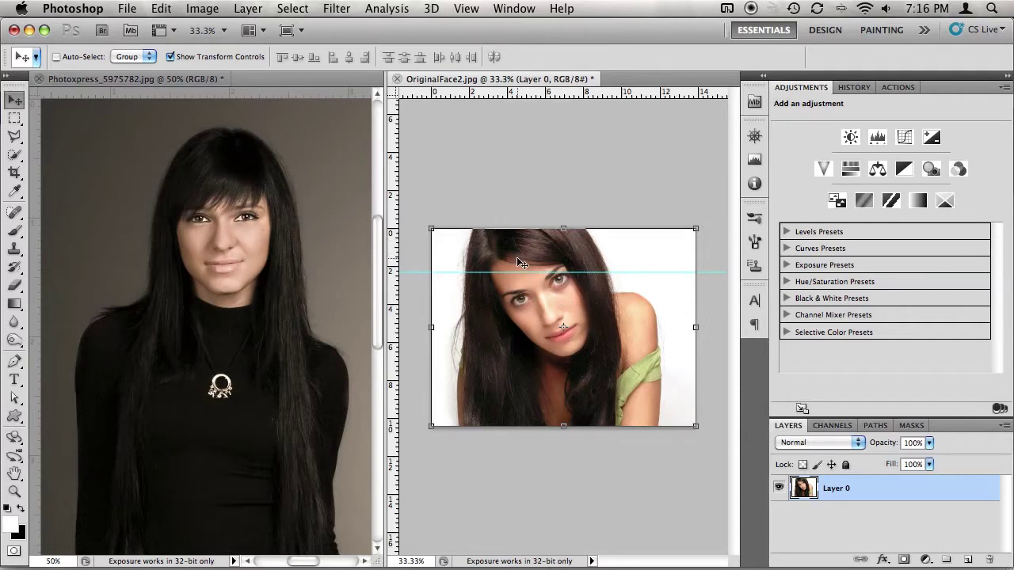
- Rotate the face photo about 17° and commit the rotation
left_click(421, 222)
left_click_drag(422, 221, 486, 199)
key("Return")
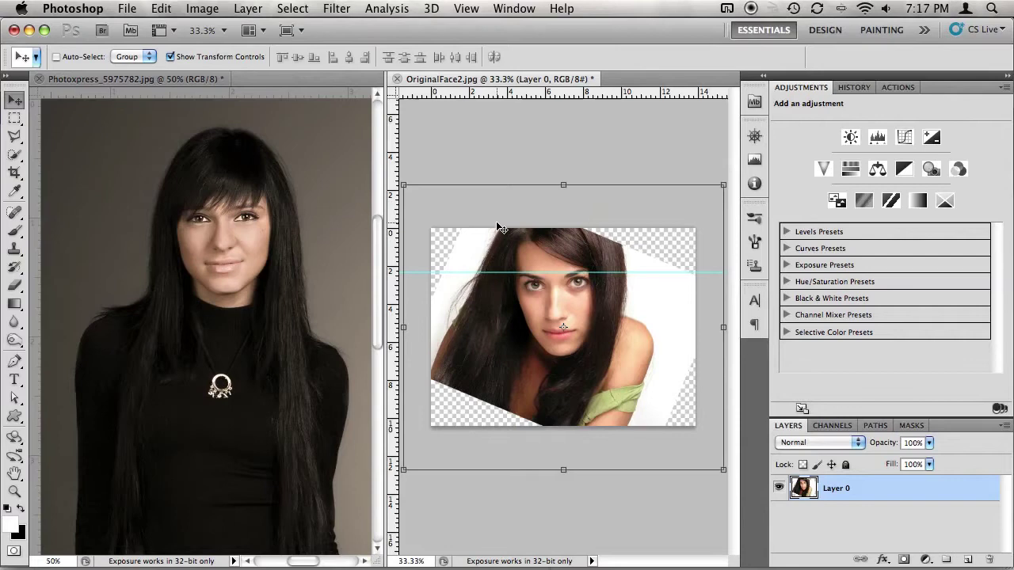
key("super+z")
key("super+z")
- Drag the rotated face into Photoxpress_5975782.jpg as Layer 1 and consolidate documents into tabs
left_click_drag(555, 244, 221, 217)
left_click(250, 30)
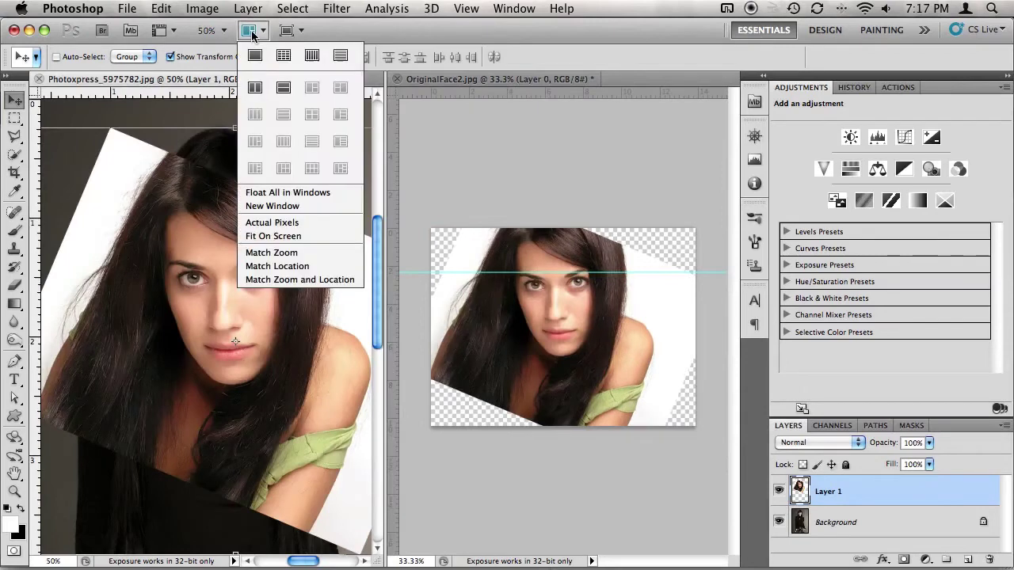
left_click(255, 53)
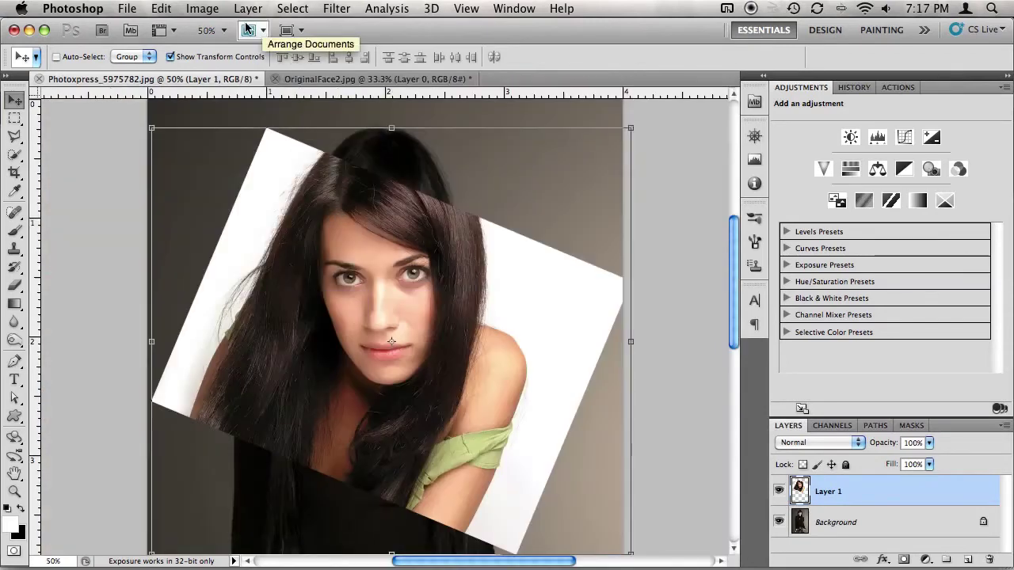
- At 50% opacity, scale Layer 1 to 72.31%, tilt it 1.3° and align it over her face
mouse_move(410, 196)
left_mouse_down()
mouse_move(403, 89)
mouse_move(415, 100)
mouse_move(413, 184)
left_mouse_up()
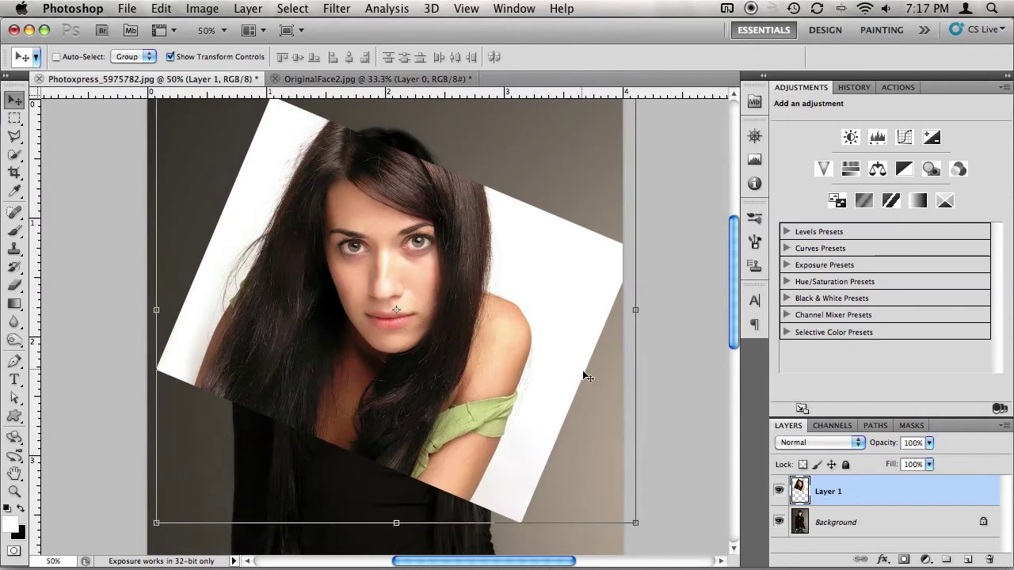
key("5")
left_click_drag(636, 521, 522, 431)
left_click_drag(395, 285, 444, 296)
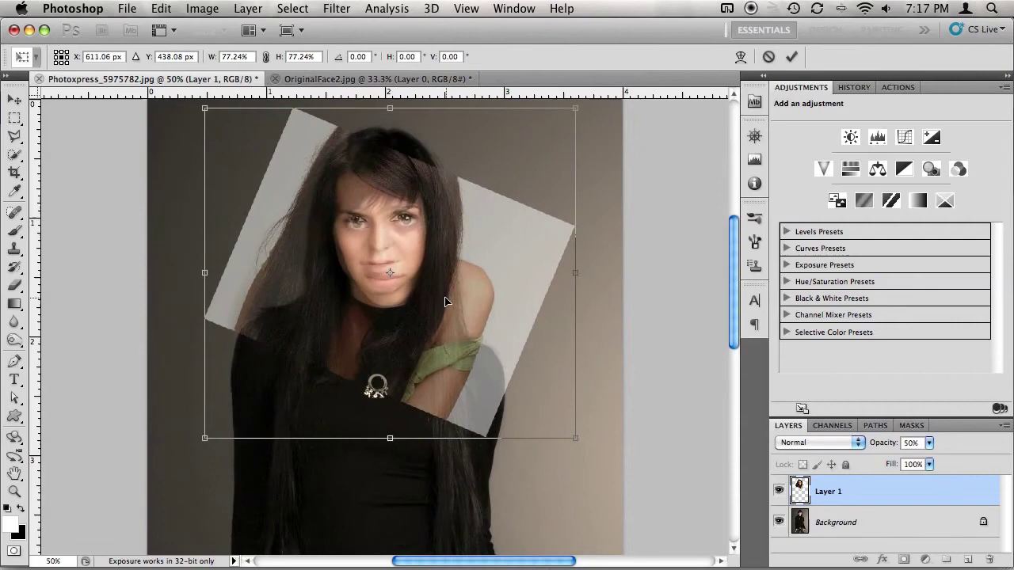
left_click_drag(574, 437, 552, 418)
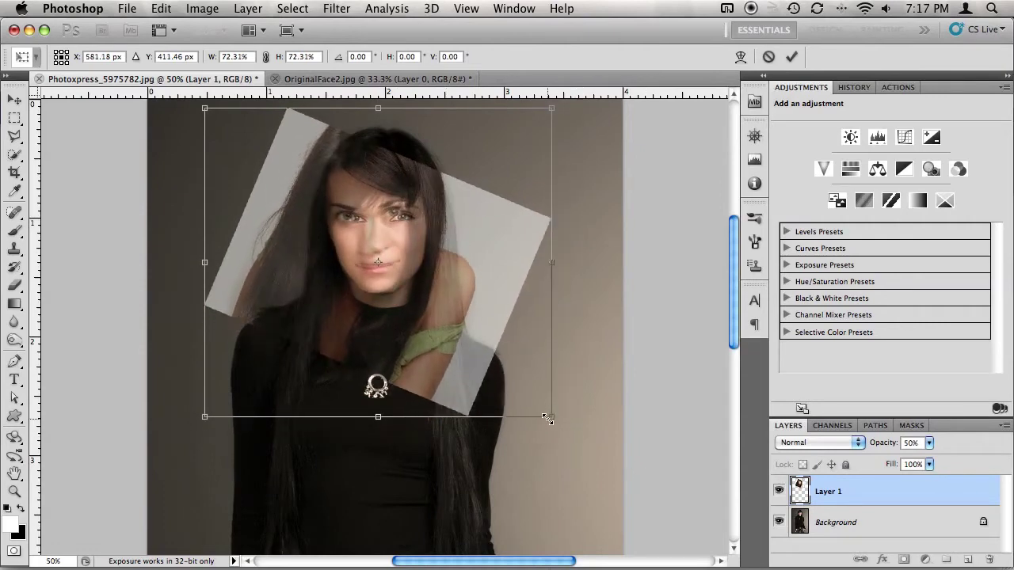
left_click_drag(459, 309, 467, 322)
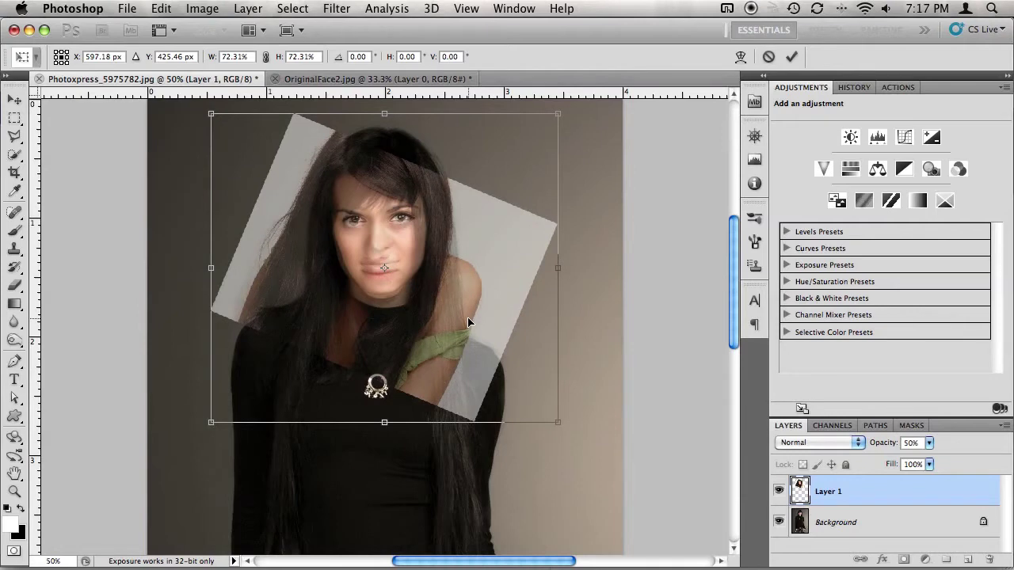
left_click_drag(570, 429, 570, 437)
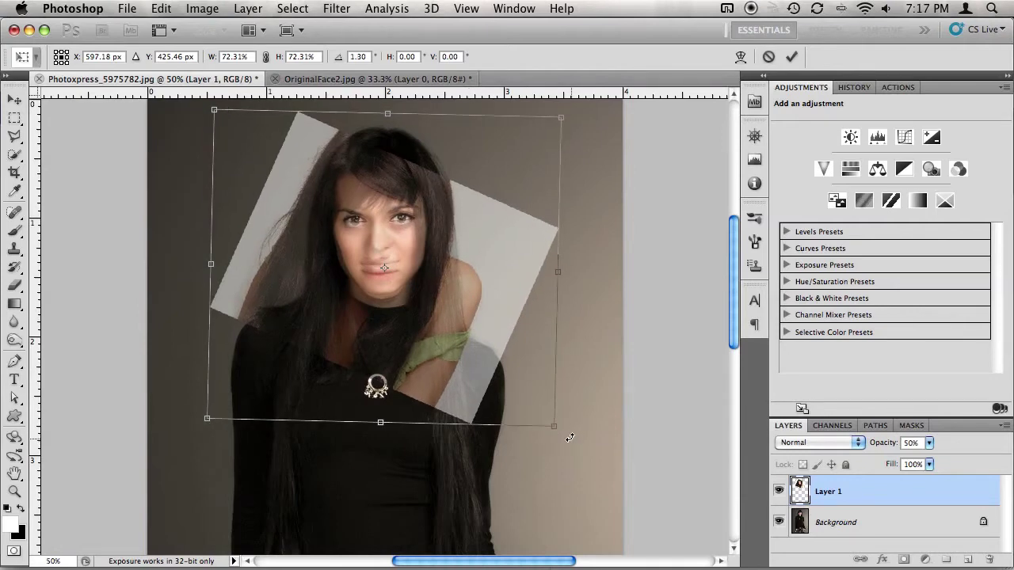
key("Return")
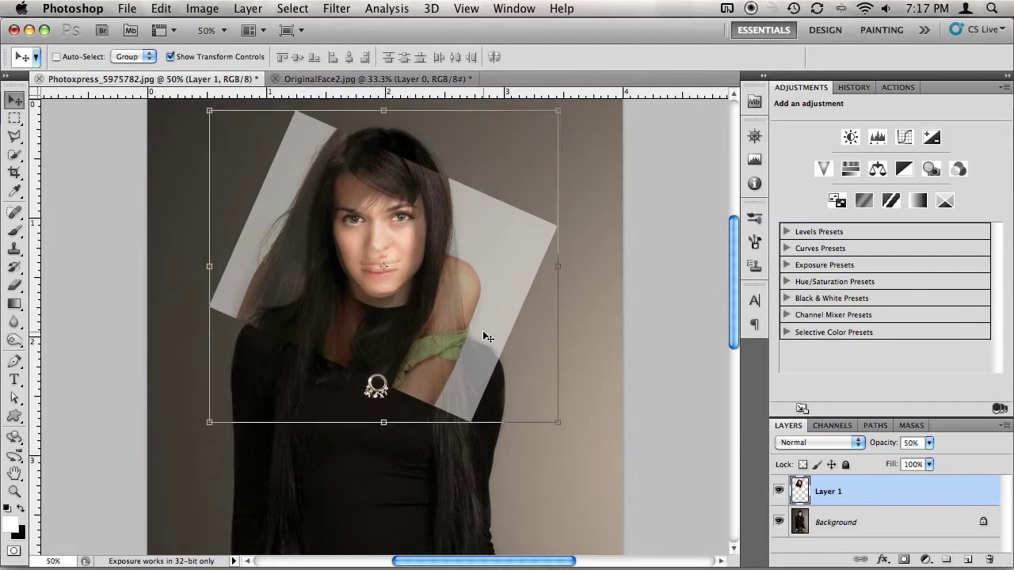
- Restore Layer 1 to 100% opacity, add a layer mask, and paint black around the face with a soft brush
key("0")
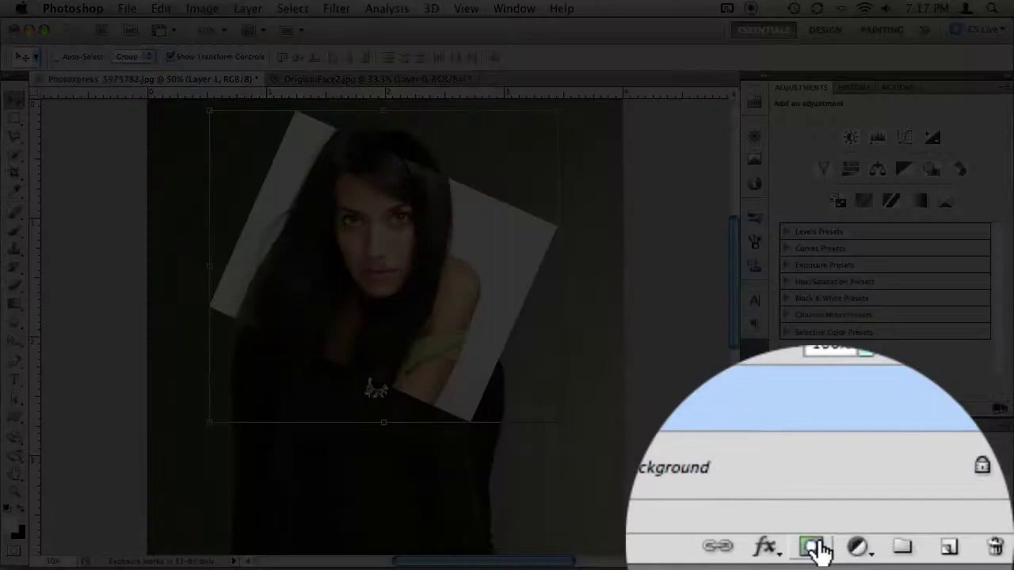
left_click(904, 559)
key("b")
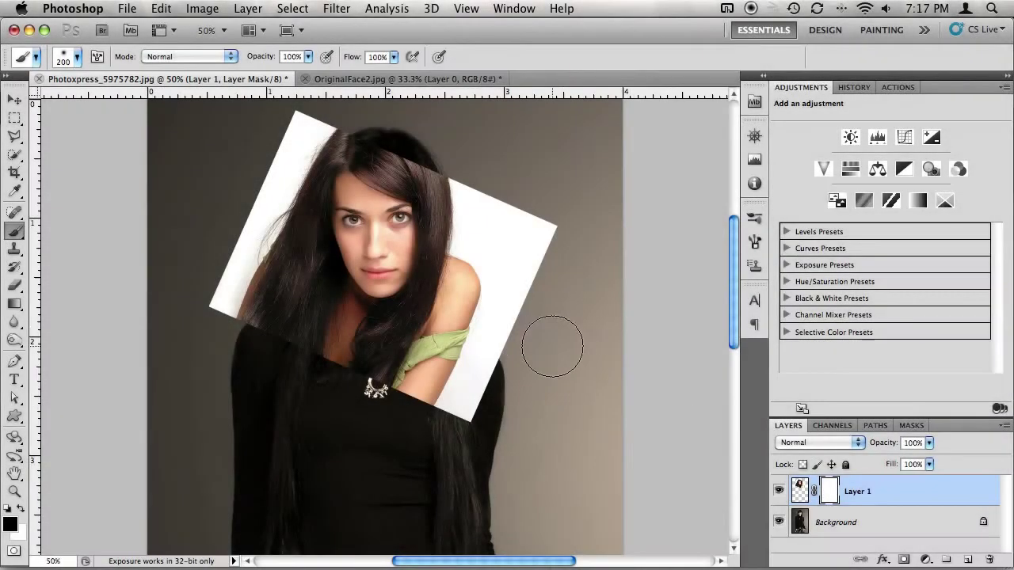
right_click(550, 250)
left_click_drag(572, 307, 626, 305)
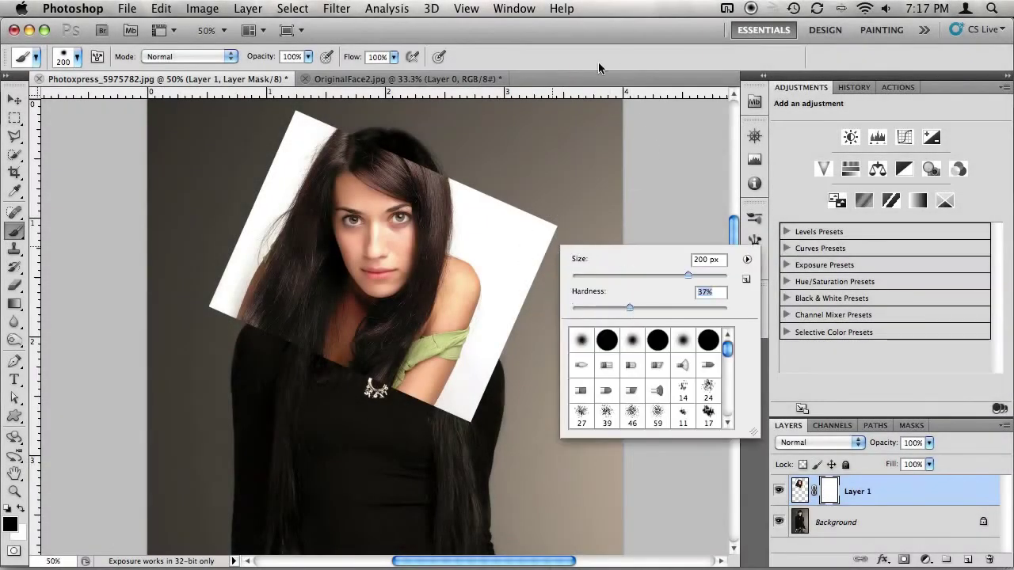
key("Return")
mouse_move(527, 213)
left_mouse_down()
mouse_move(488, 346)
mouse_move(559, 201)
mouse_move(514, 245)
mouse_move(489, 175)
mouse_move(486, 230)
mouse_move(487, 150)
mouse_move(478, 326)
mouse_move(494, 281)
mouse_move(452, 415)
mouse_move(476, 243)
mouse_move(403, 410)
mouse_move(284, 341)
mouse_move(205, 274)
mouse_move(244, 288)
mouse_move(231, 227)
mouse_move(301, 113)
mouse_move(244, 250)
mouse_move(267, 271)
mouse_move(278, 327)
mouse_move(335, 346)
mouse_move(286, 226)
mouse_move(284, 152)
mouse_move(298, 134)
mouse_move(337, 123)
mouse_move(392, 128)
mouse_move(491, 163)
mouse_move(446, 144)
mouse_move(475, 163)
left_mouse_up()
- Move the masked face right beside the woman's head and hide the transform controls
key("v")
left_click_drag(393, 223, 528, 223)
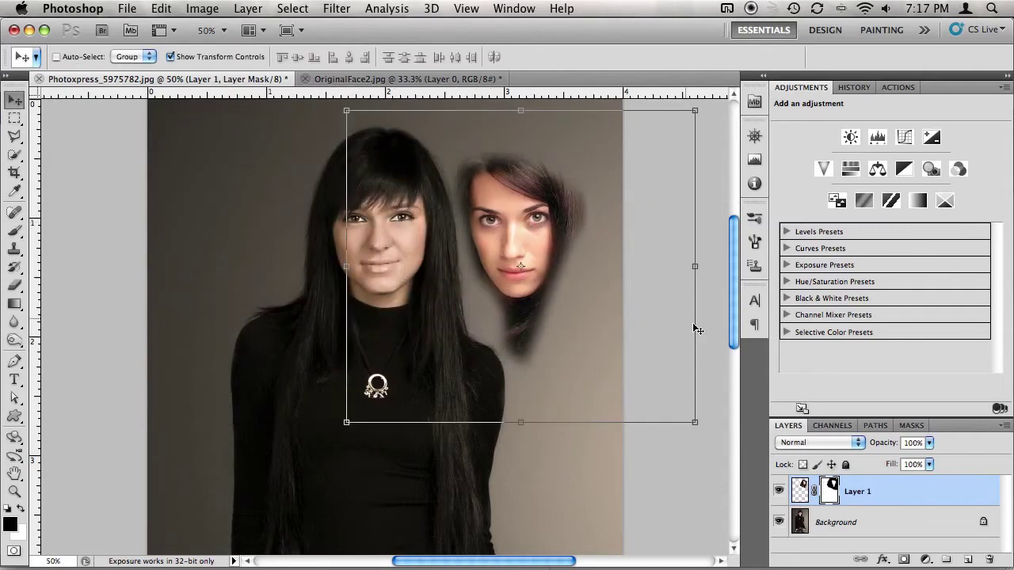
left_click(208, 57)
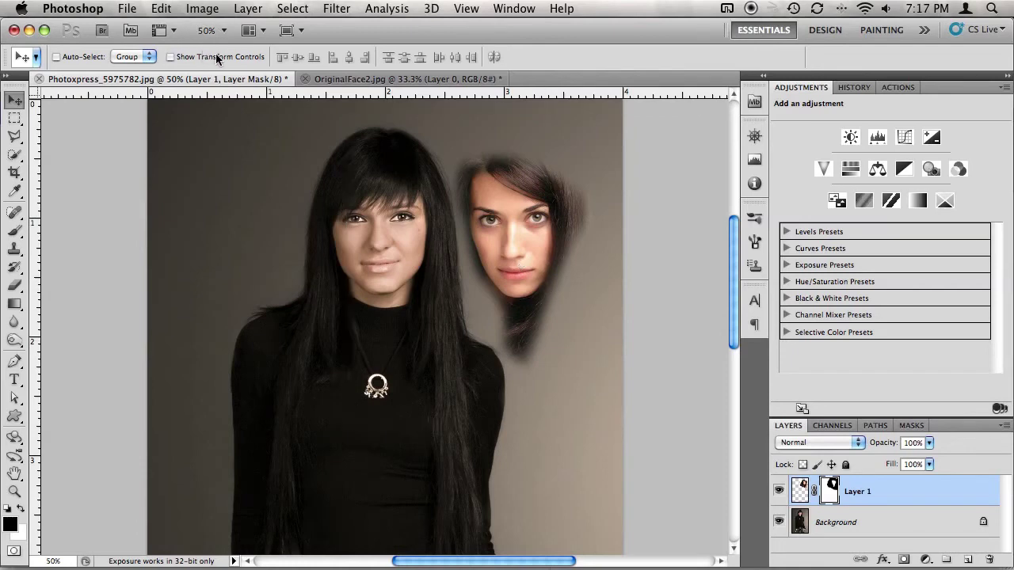
left_click(926, 560)
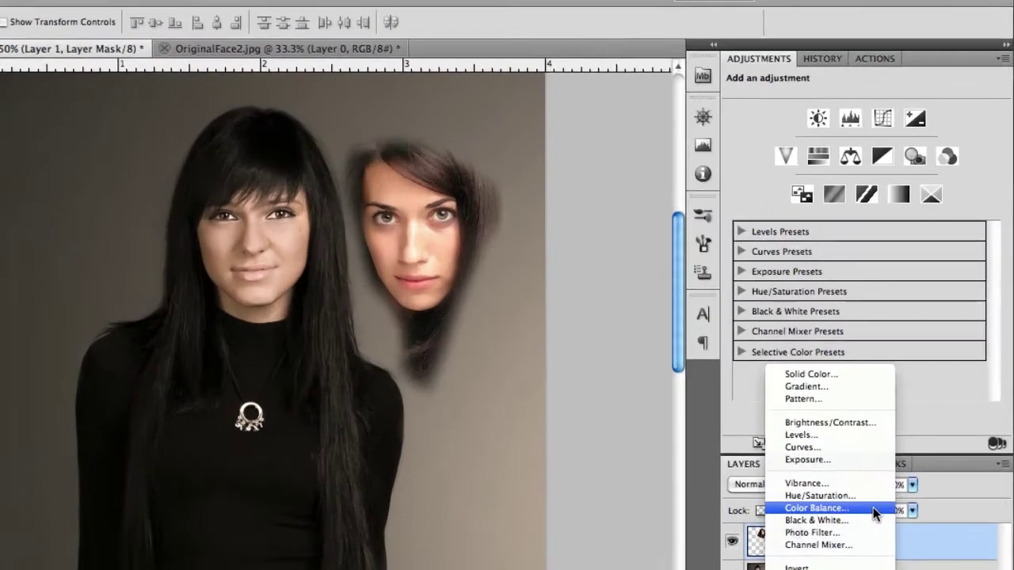
- Add a Color Balance layer and set Midtones to -17, +6, -27
left_click(896, 461)
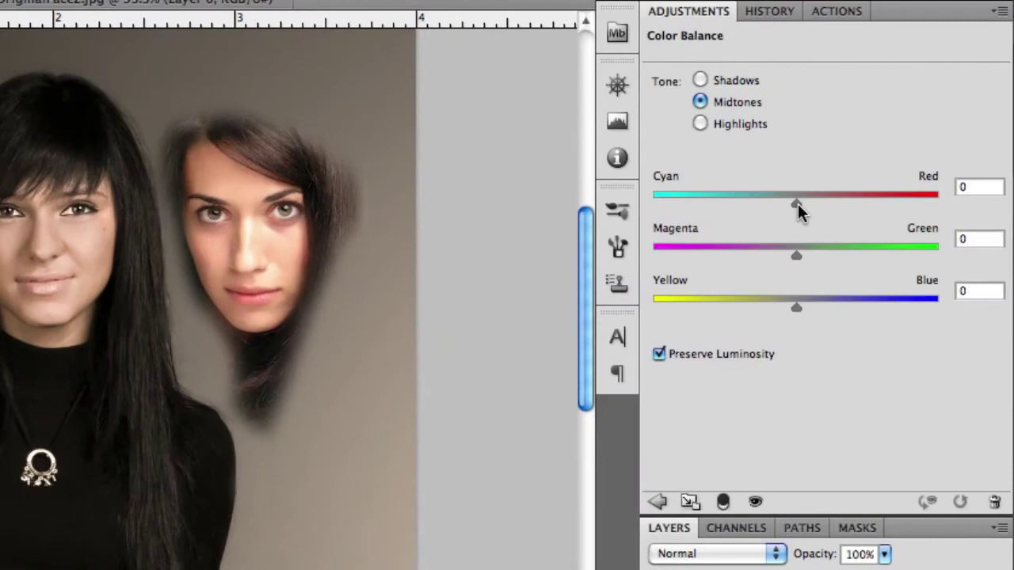
left_click_drag(798, 203, 771, 201)
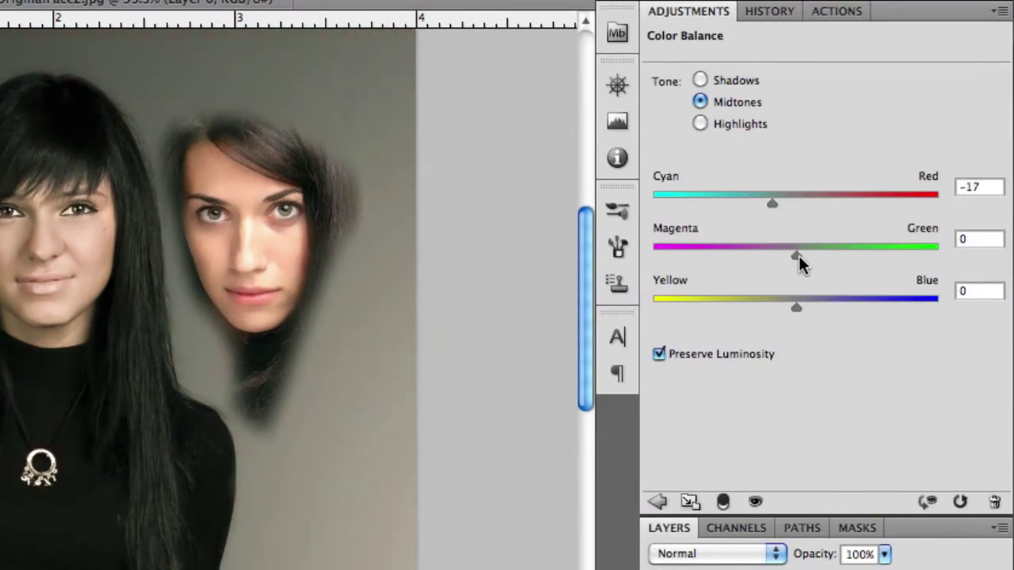
mouse_move(798, 255)
left_mouse_down()
mouse_move(812, 254)
mouse_move(802, 254)
left_mouse_up()
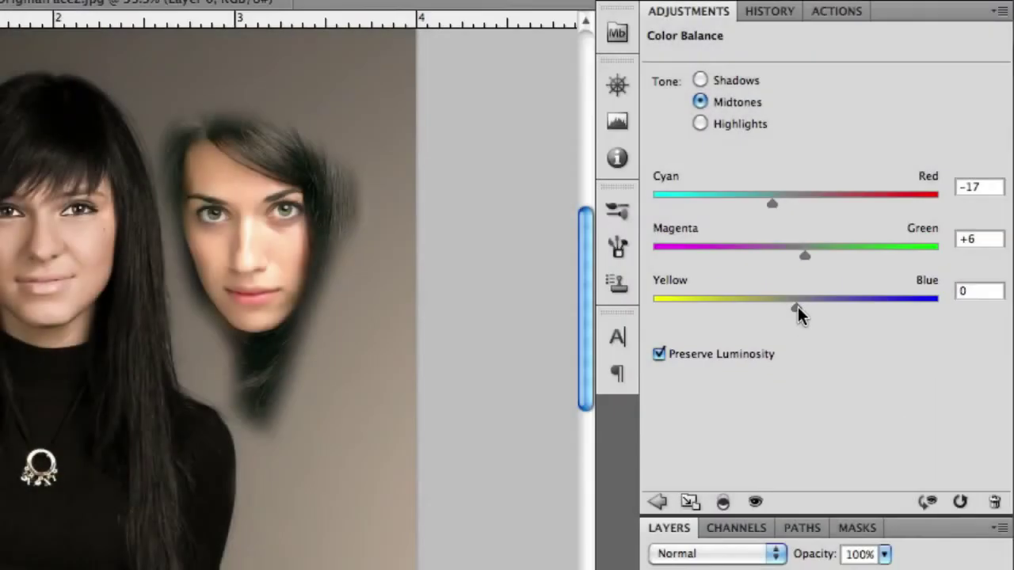
left_click_drag(796, 307, 757, 307)
- Set the Color Balance Highlights to about -15, +7, +6
left_click(740, 124)
left_click(777, 198)
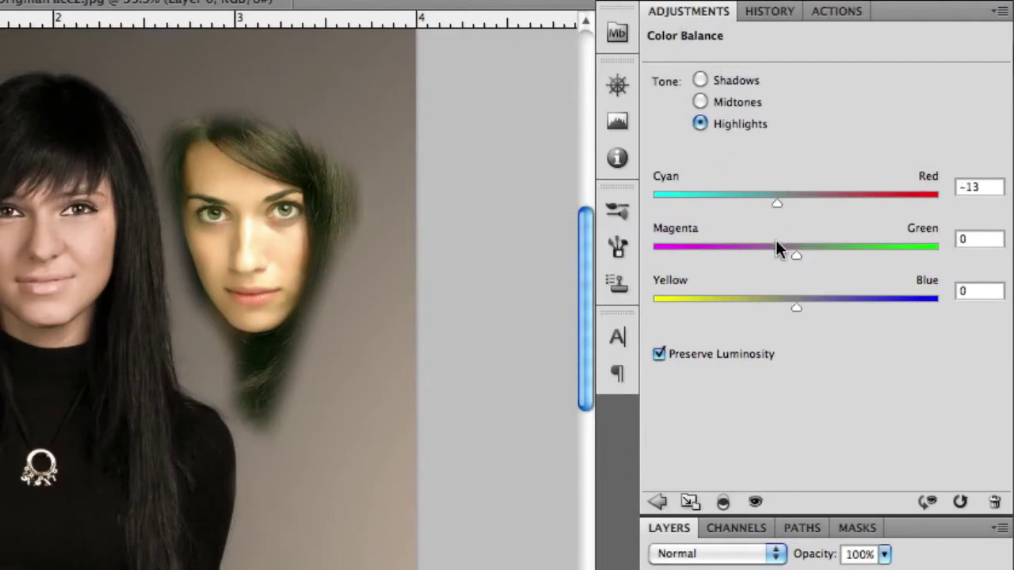
left_click_drag(795, 248, 804, 251)
left_click_drag(798, 305, 802, 305)
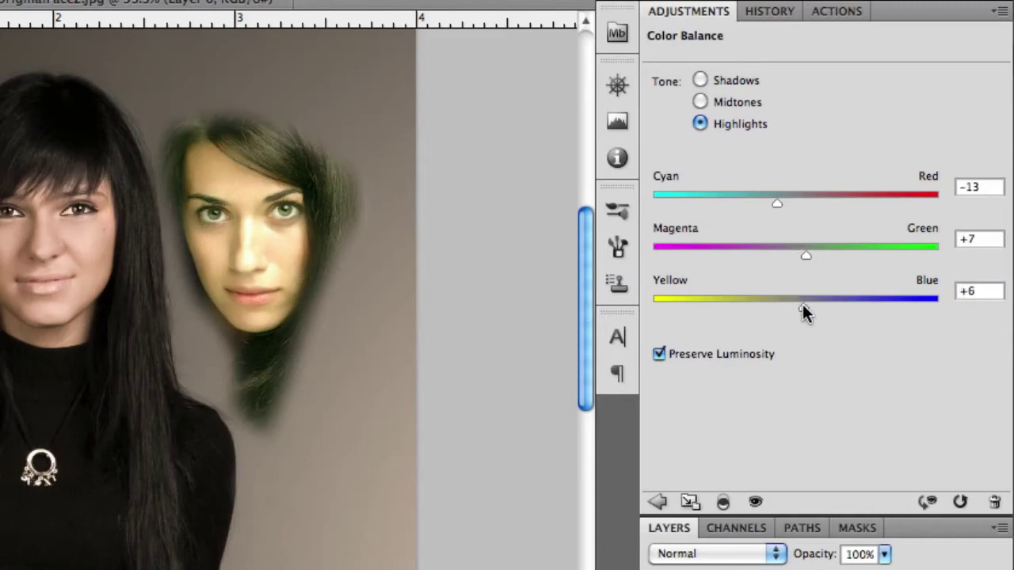
mouse_move(723, 195)
left_mouse_down()
mouse_move(713, 200)
mouse_move(773, 201)
mouse_move(708, 196)
mouse_move(725, 196)
left_mouse_up()
- Set the Color Balance Shadows to -48, -52, -34
left_click(735, 81)
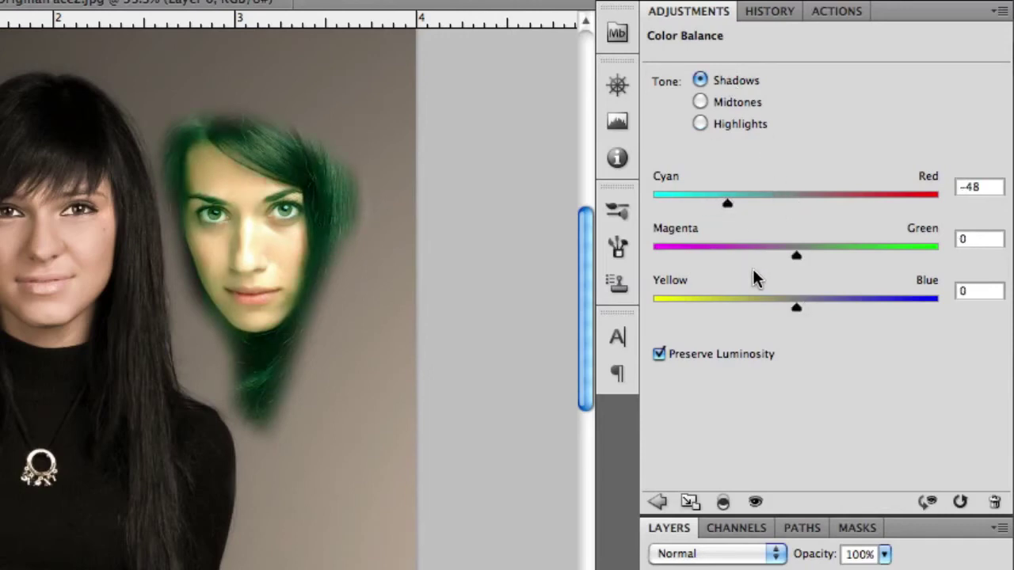
left_click_drag(737, 249, 719, 250)
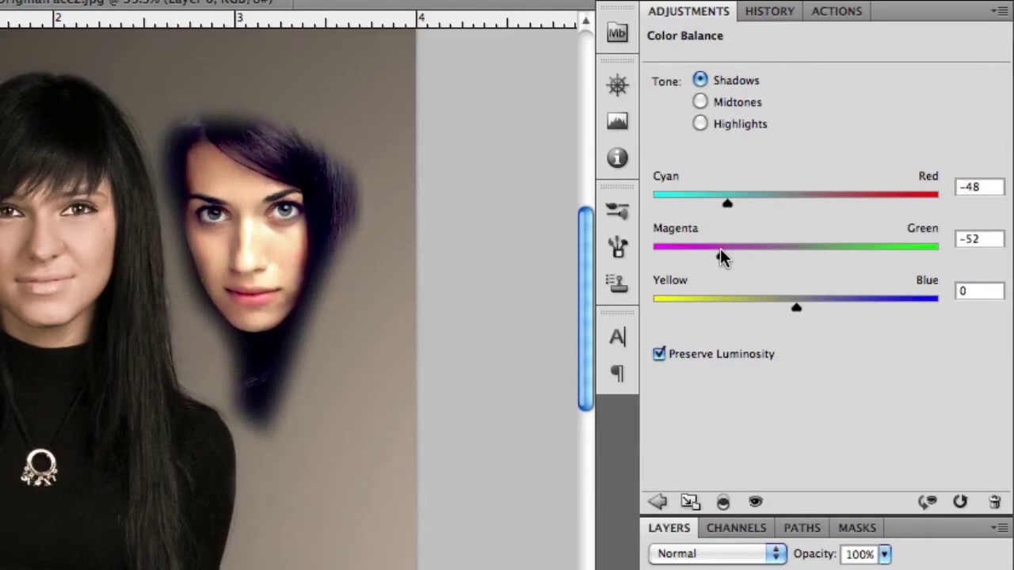
left_click_drag(752, 300, 745, 299)
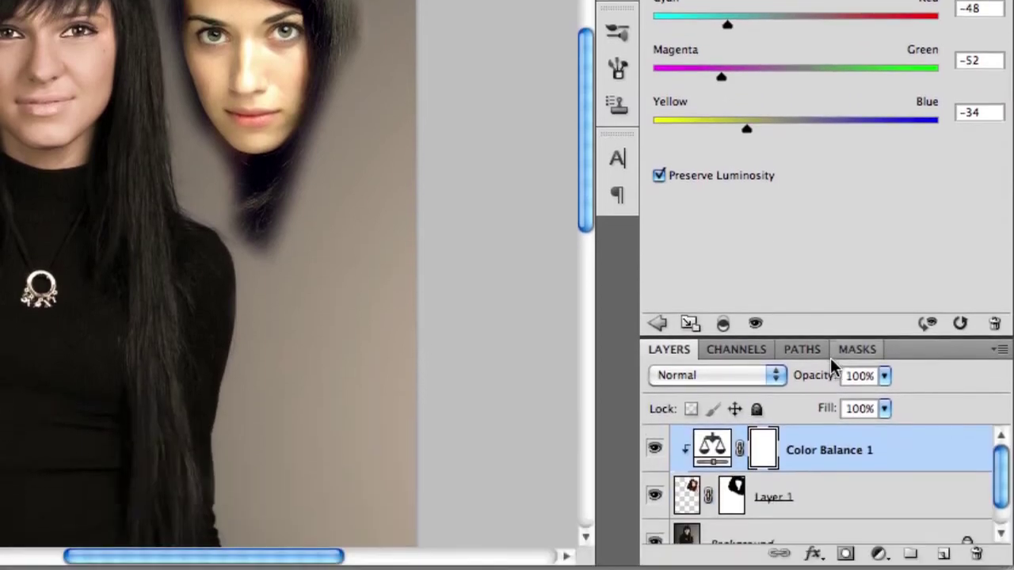
- Add a Vibrance layer with Saturation -15 and move the face back over the woman's face
left_click(886, 557)
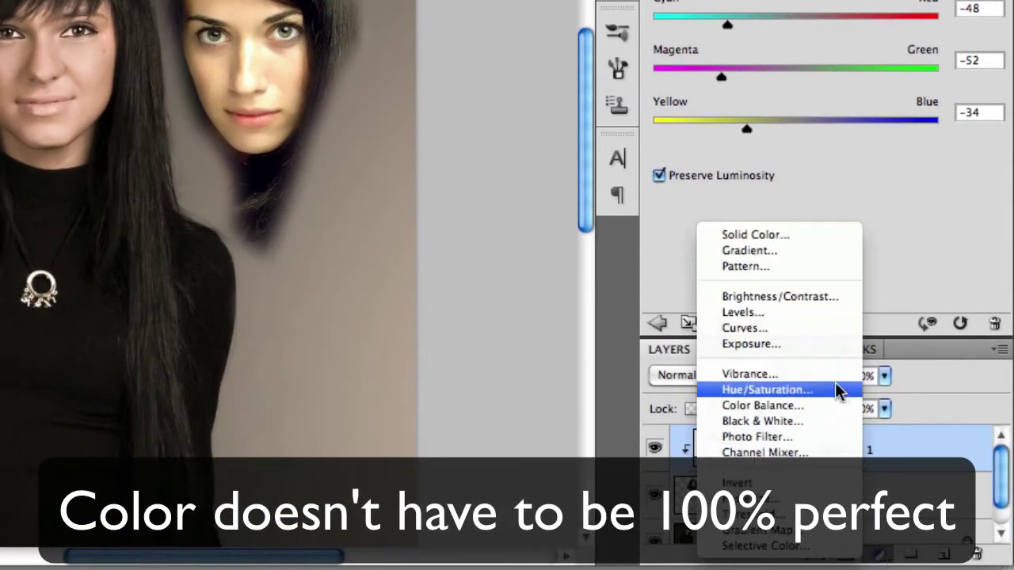
left_click(800, 372)
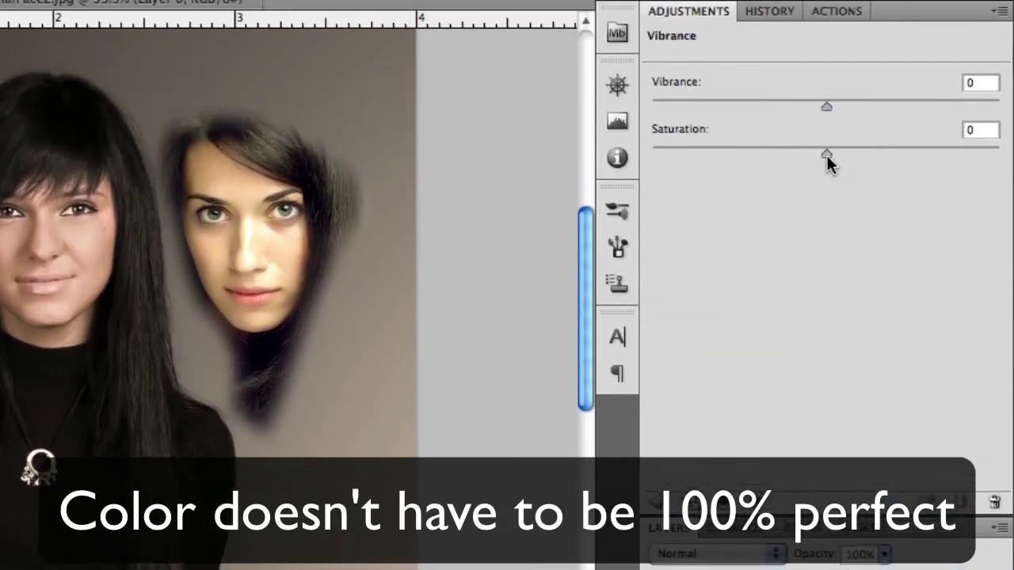
left_click_drag(826, 155, 799, 157)
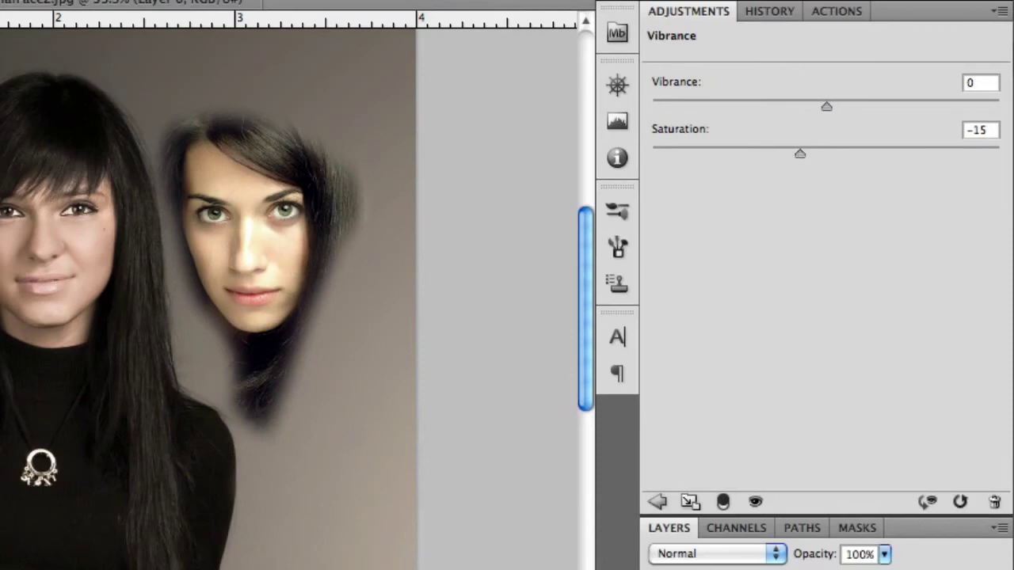
left_click(656, 502)
left_click_drag(228, 245, 105, 239)
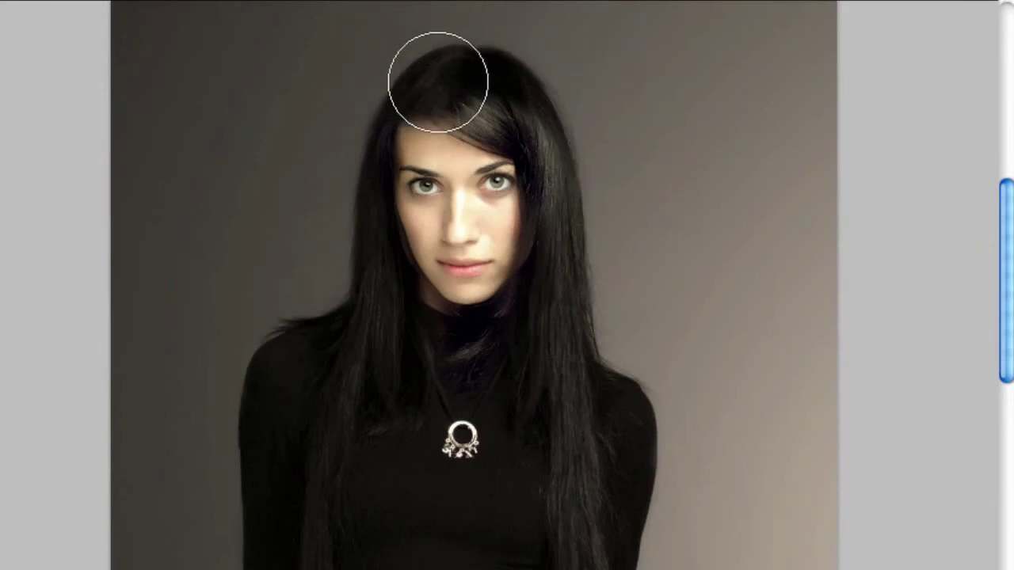
- Paint black on Layer 1's mask across the forehead to reveal the woman's dark fringe
mouse_move(438, 81)
left_mouse_down()
mouse_move(406, 108)
mouse_move(438, 108)
mouse_move(430, 123)
mouse_move(476, 120)
mouse_move(391, 130)
mouse_move(454, 138)
left_mouse_up()
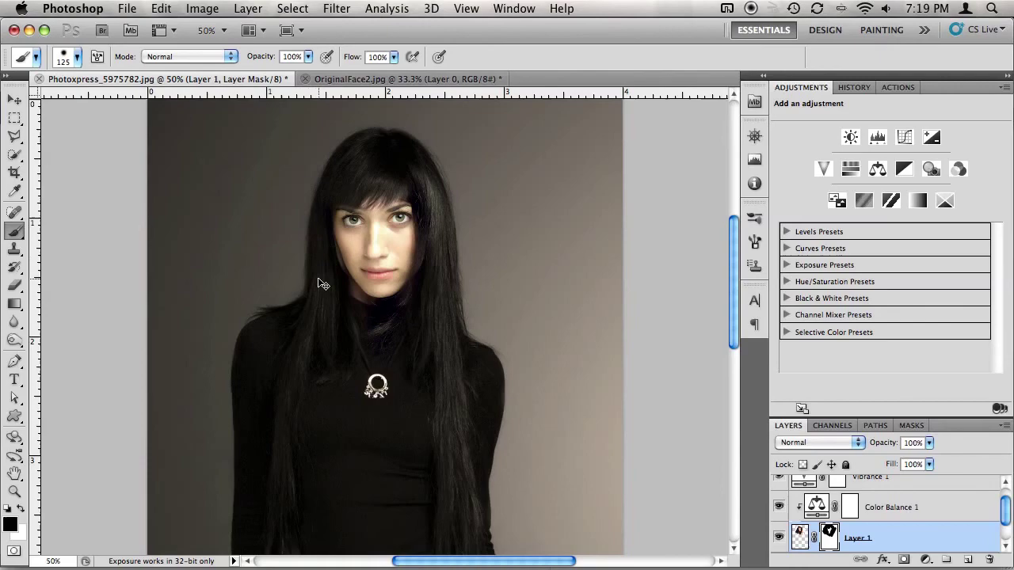
- Return to the Brush with white as the painting colour for mask touch-ups
key("v")
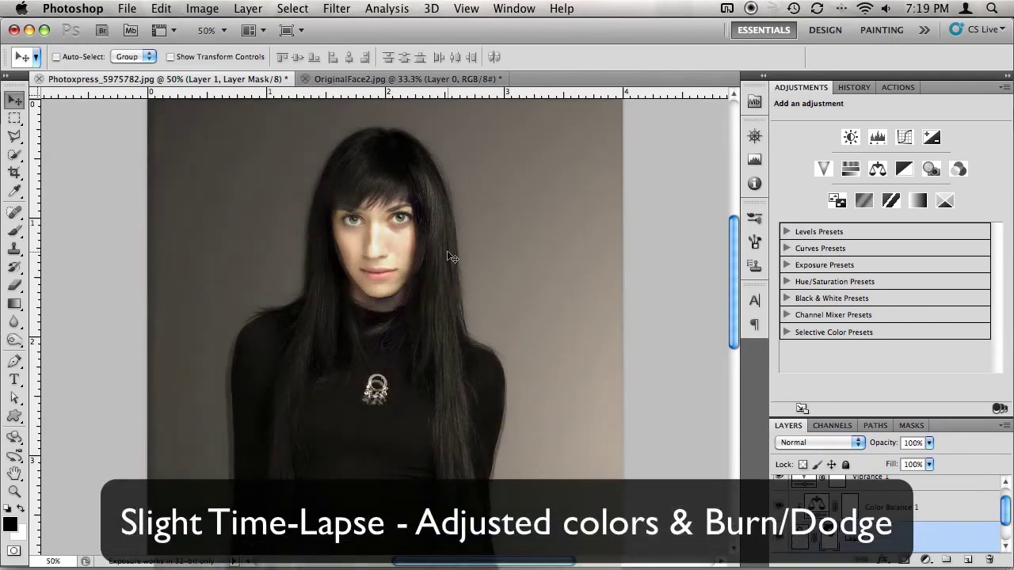
key("b")
key("x")
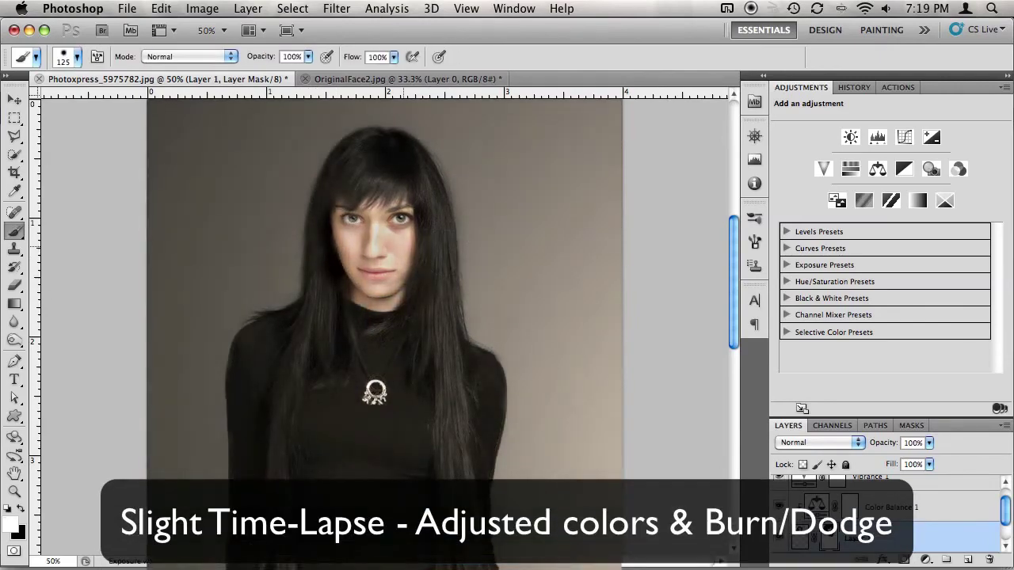